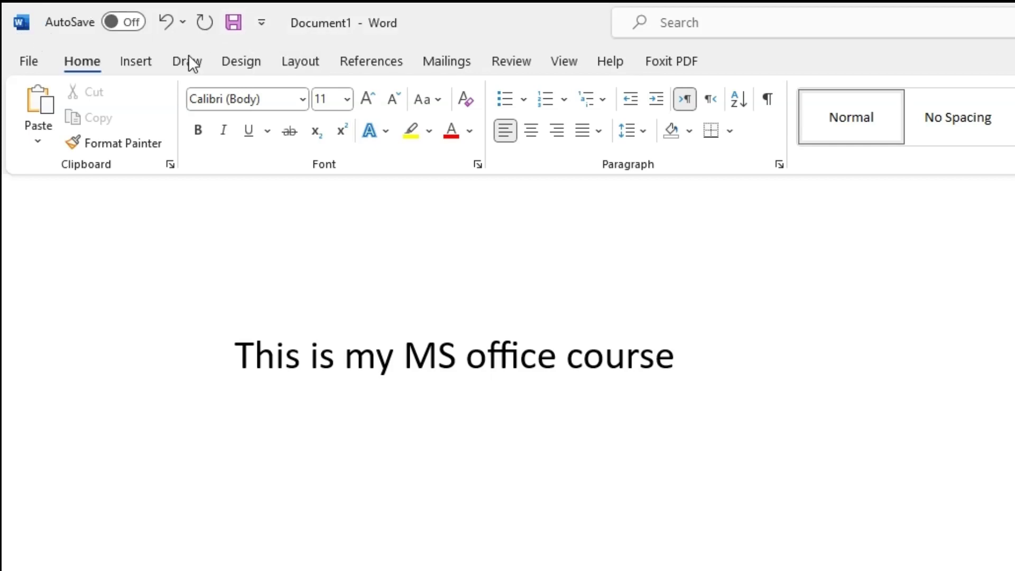
Select all the text, turn Show Quick Access Toolbar off and back on in the Quick Access Toolbar options, and apply them.
key("ctrl+a")
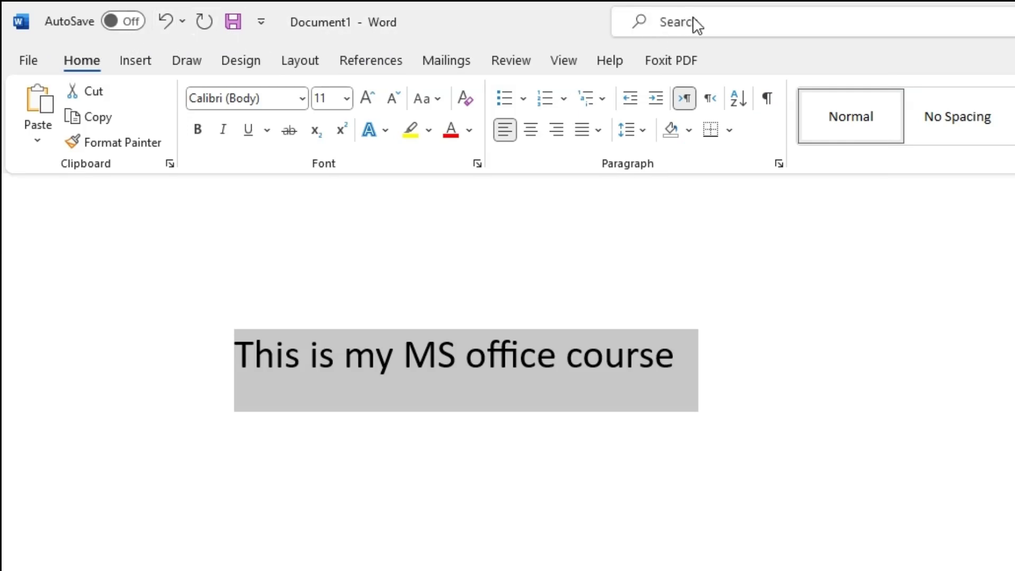
left_click(767, 34)
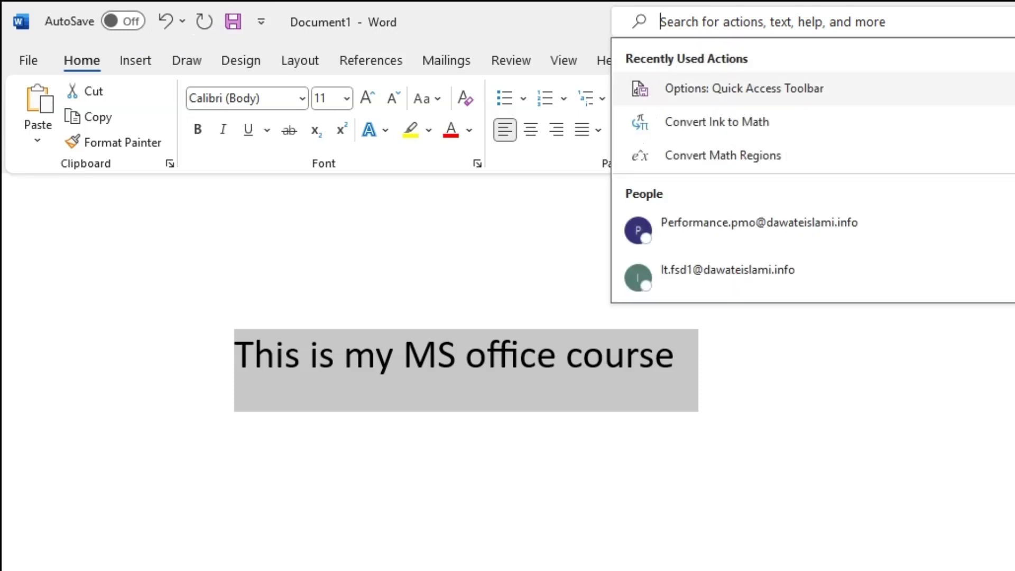
left_click(724, 90)
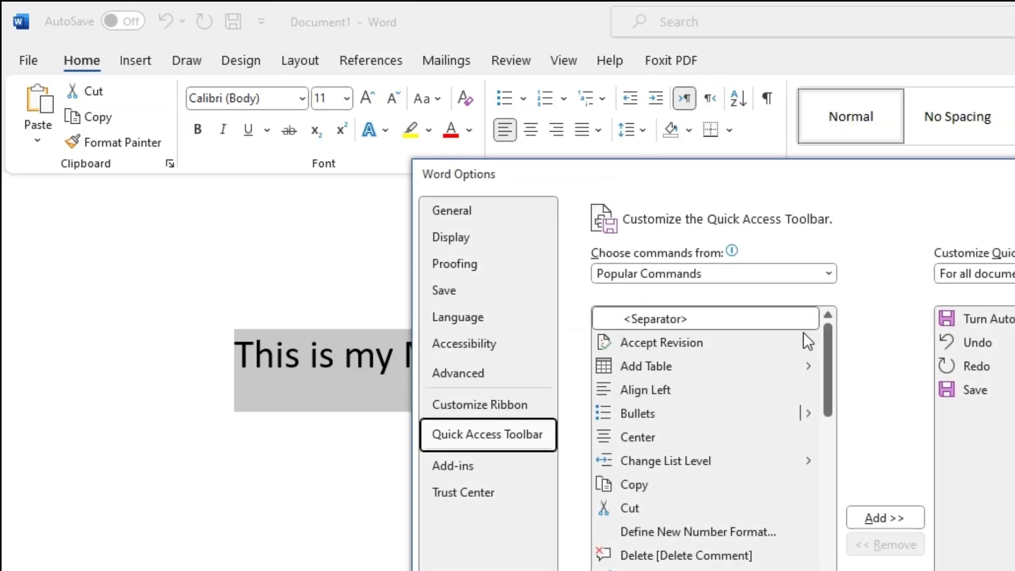
left_click(267, 423)
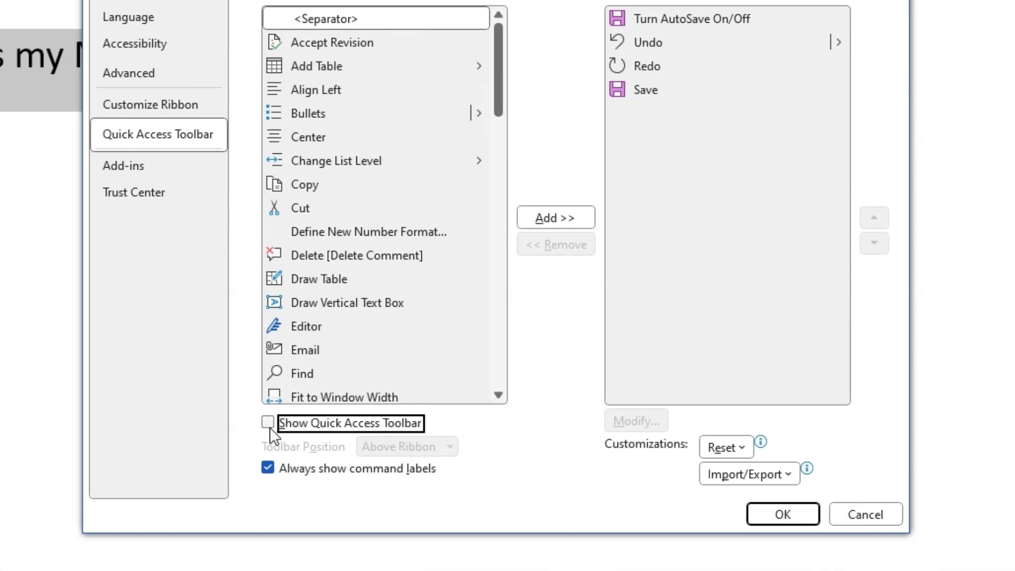
left_click(283, 429)
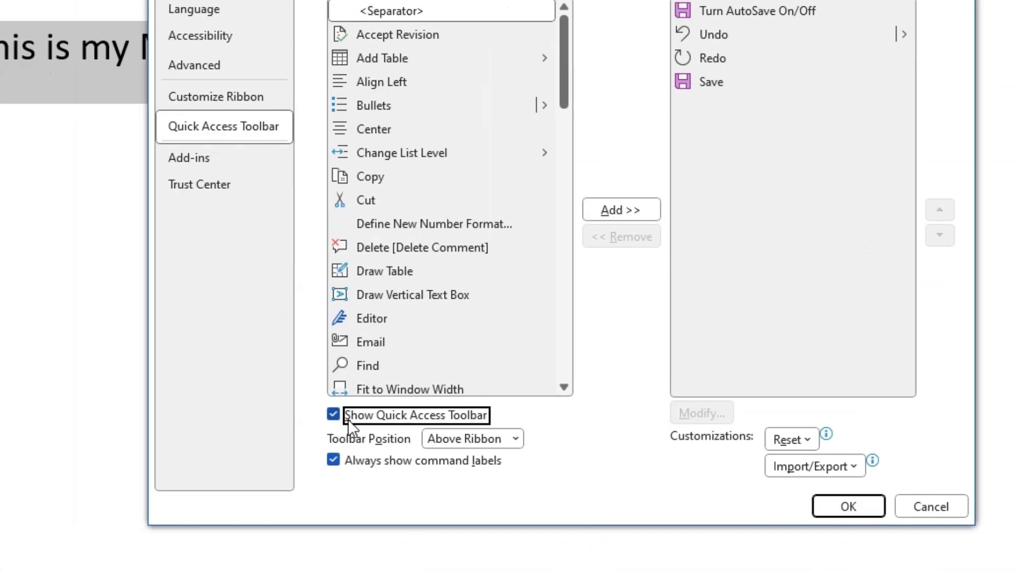
left_click(846, 506)
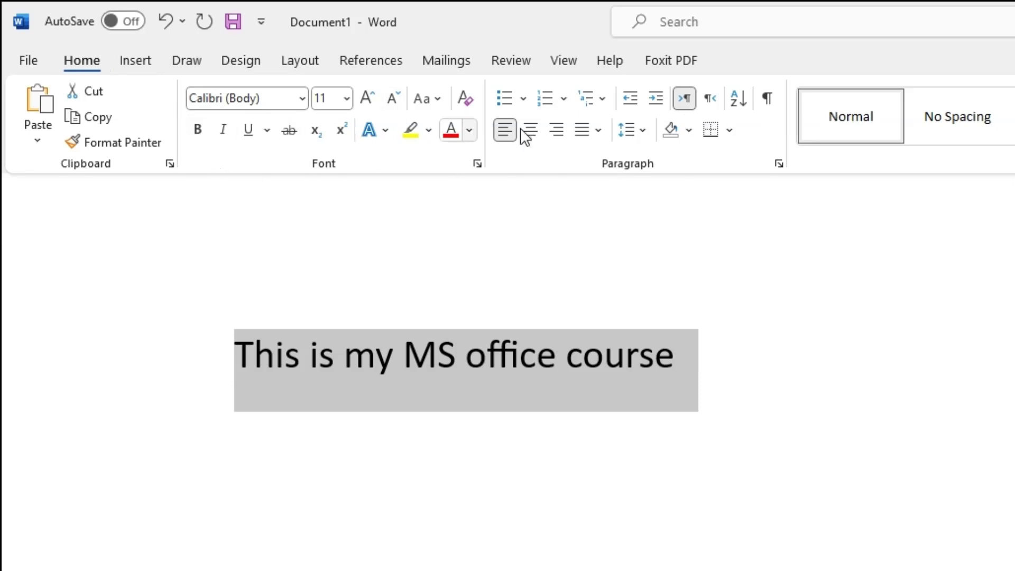
left_click(140, 65)
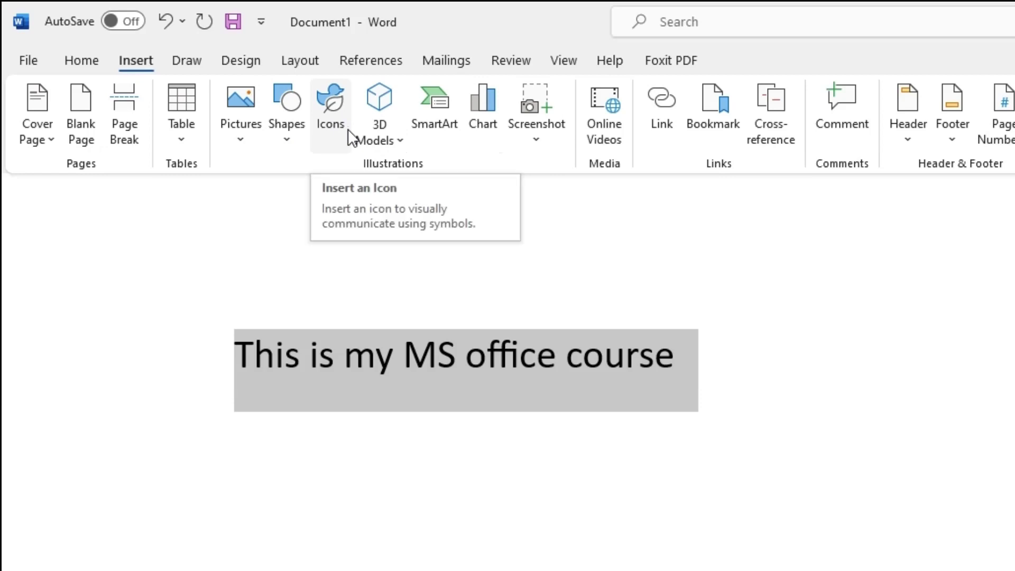
left_click(198, 62)
left_click(250, 62)
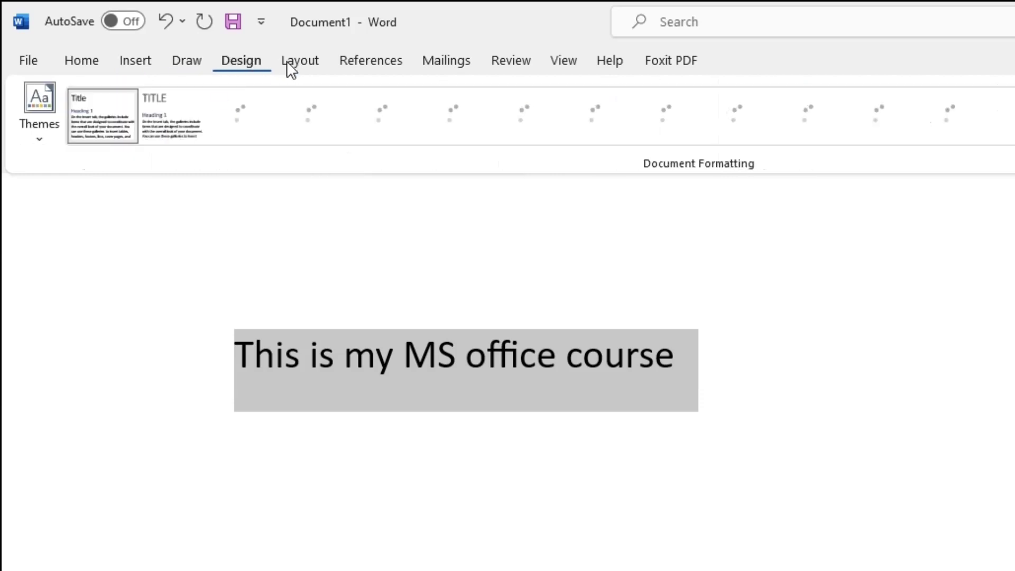
left_click(291, 65)
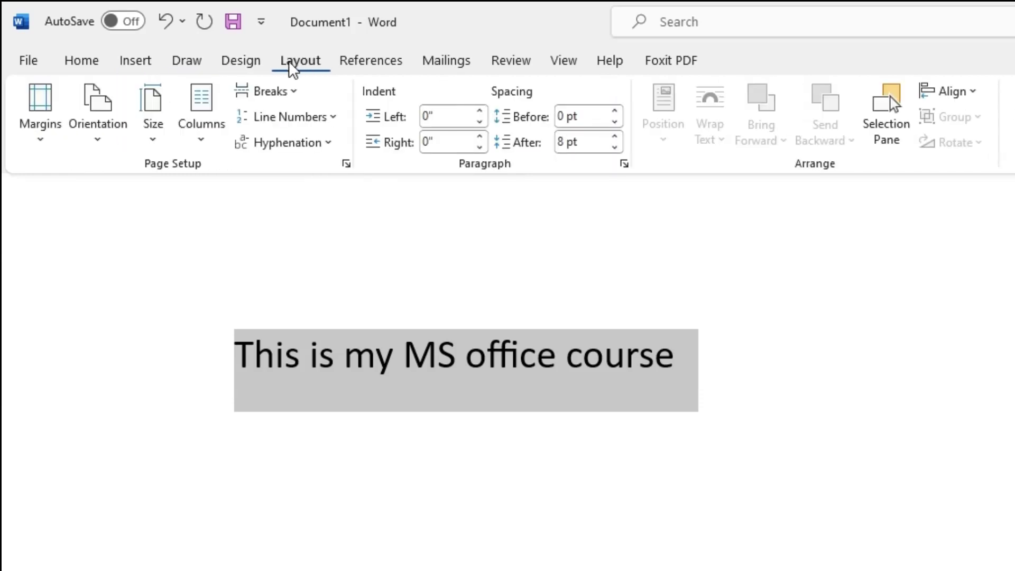
left_click(363, 60)
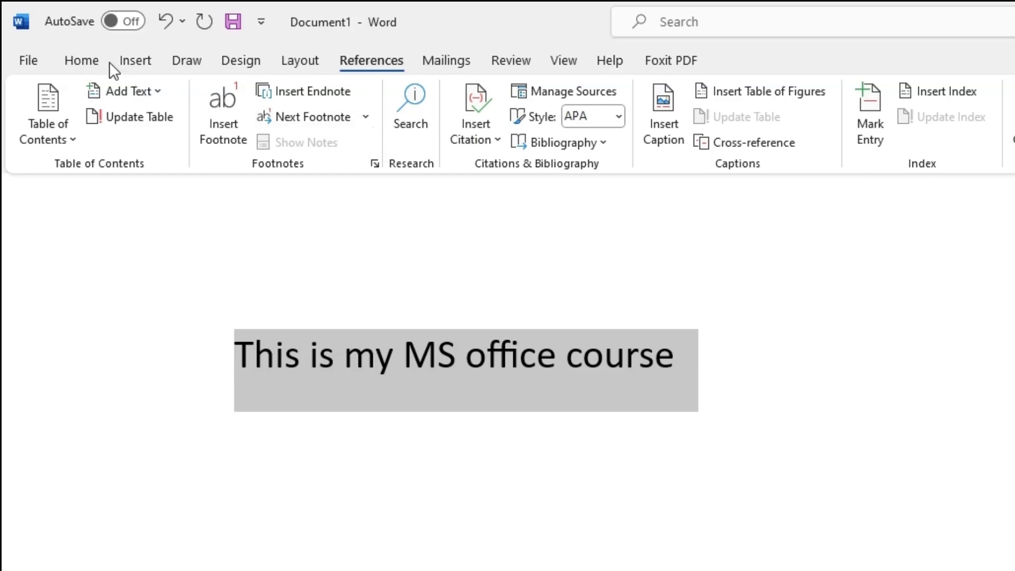
left_click(88, 64)
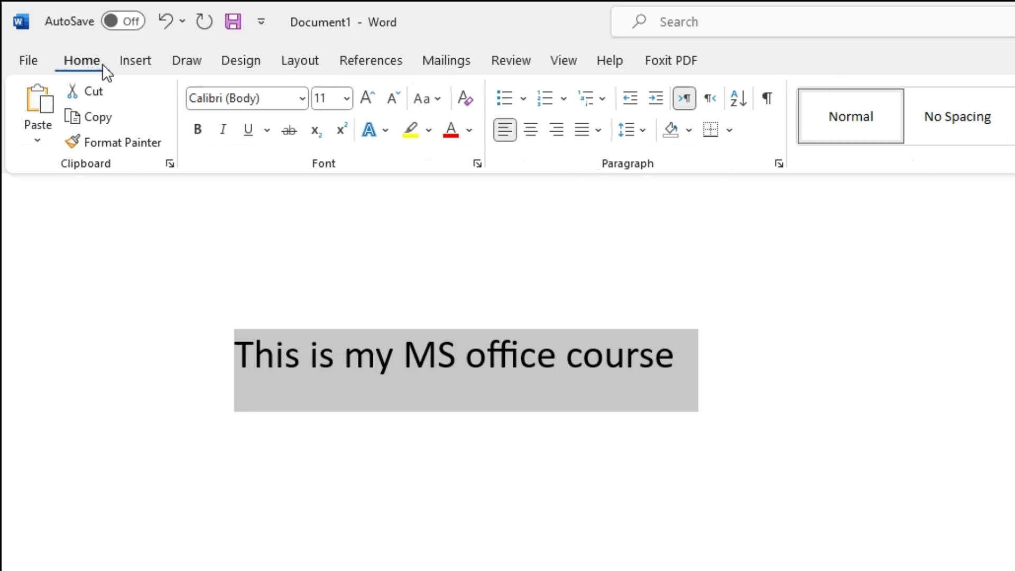
left_click(135, 61)
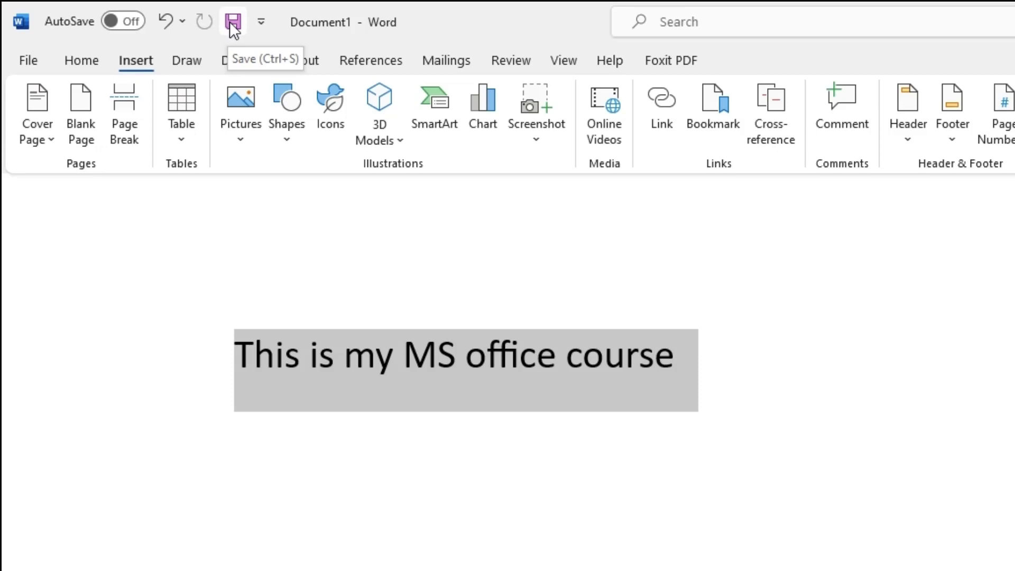
Save the document to the Desktop as a .docx file named "ms office training".
left_click(233, 22)
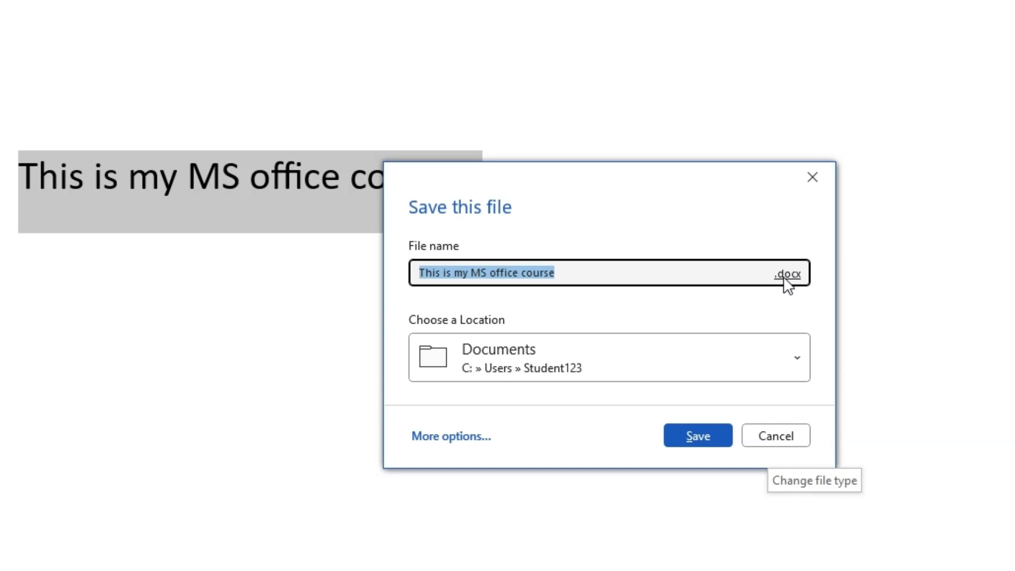
left_click(560, 272)
triple_click(559, 272)
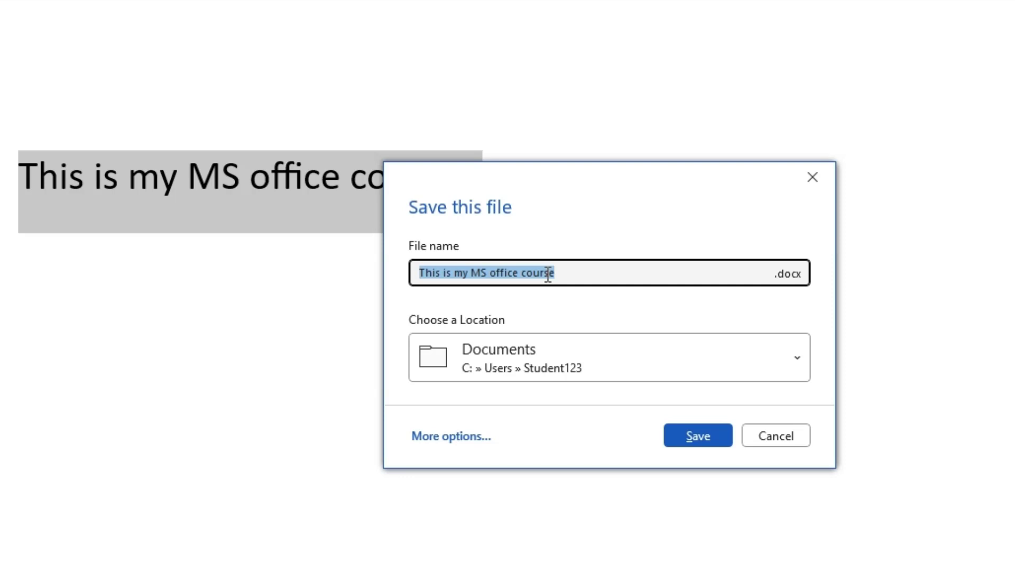
type("ms office training")
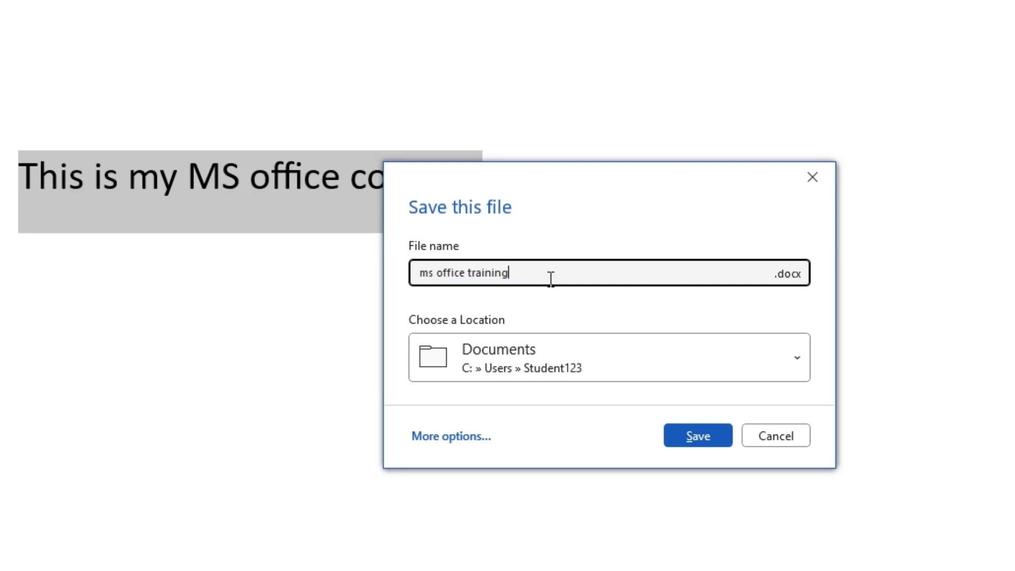
left_click(557, 356)
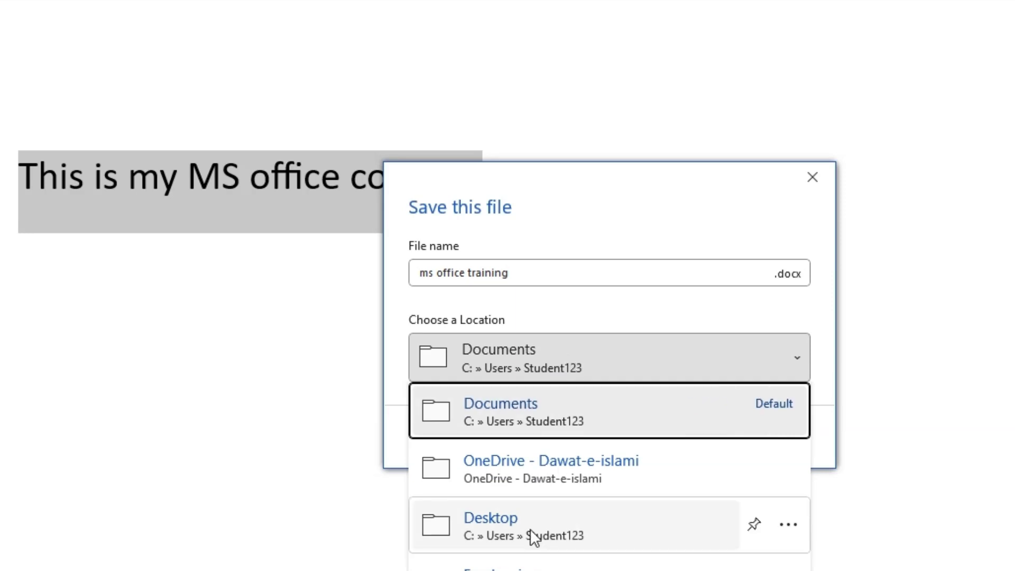
left_click(509, 529)
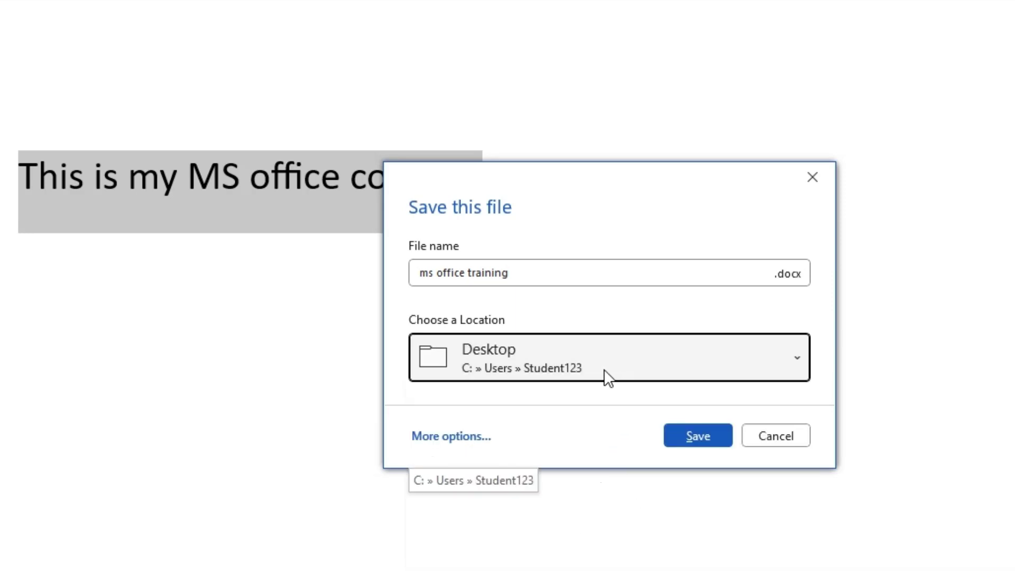
left_click(700, 439)
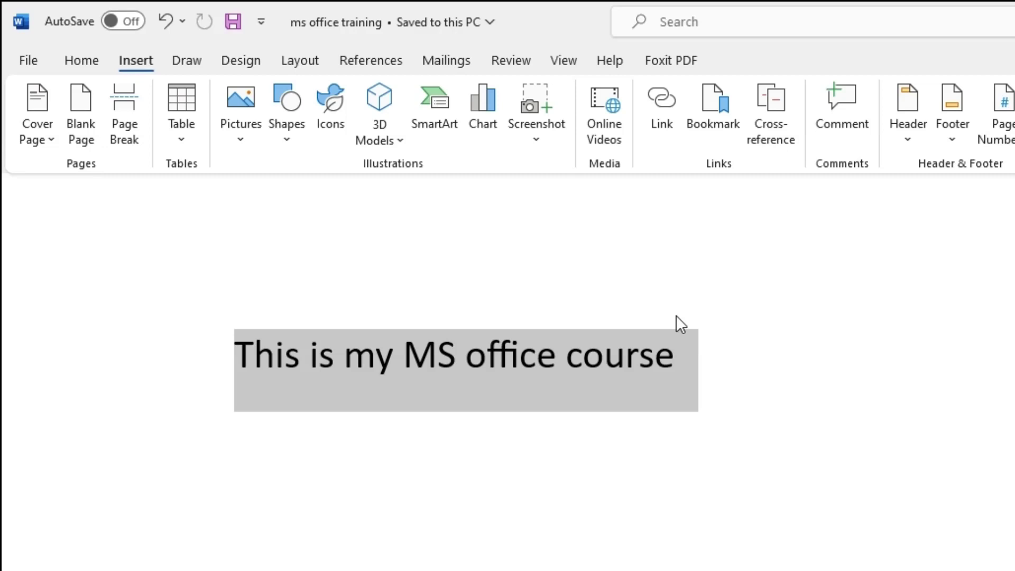
Append ", my file" to the end of the line "This is my MS office course" and save the document.
left_click(687, 368)
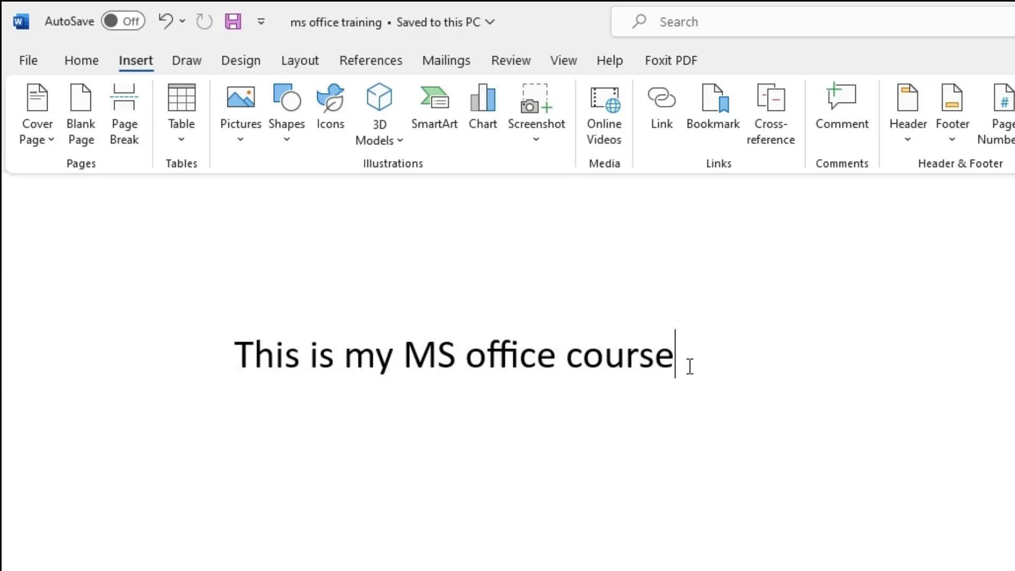
type(", ")
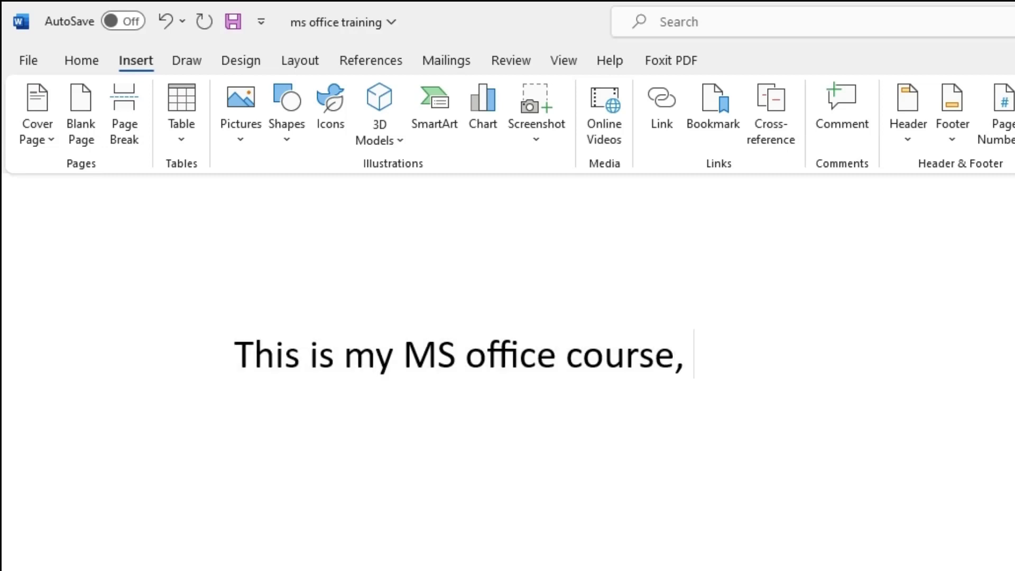
type("my f")
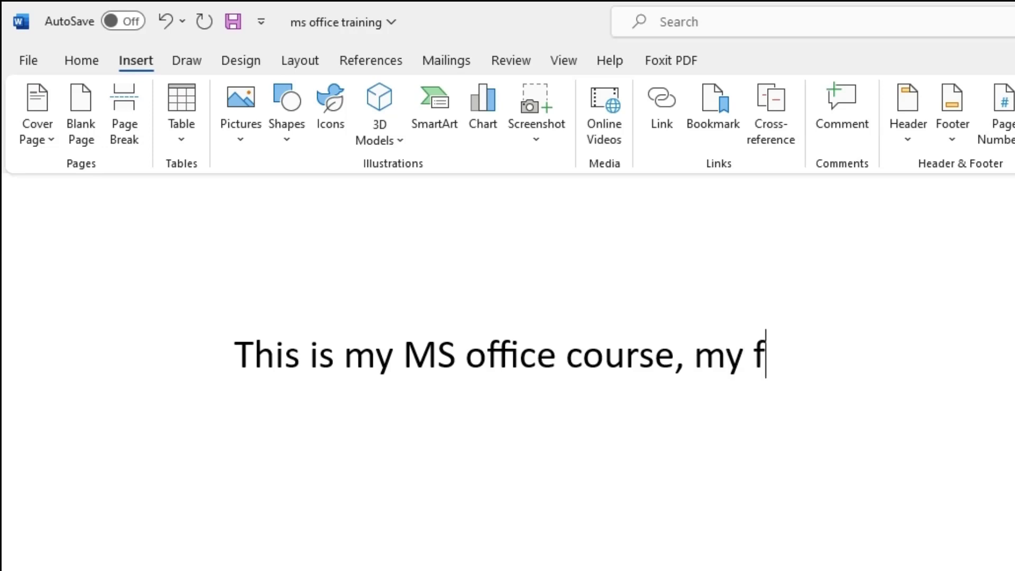
type("ile")
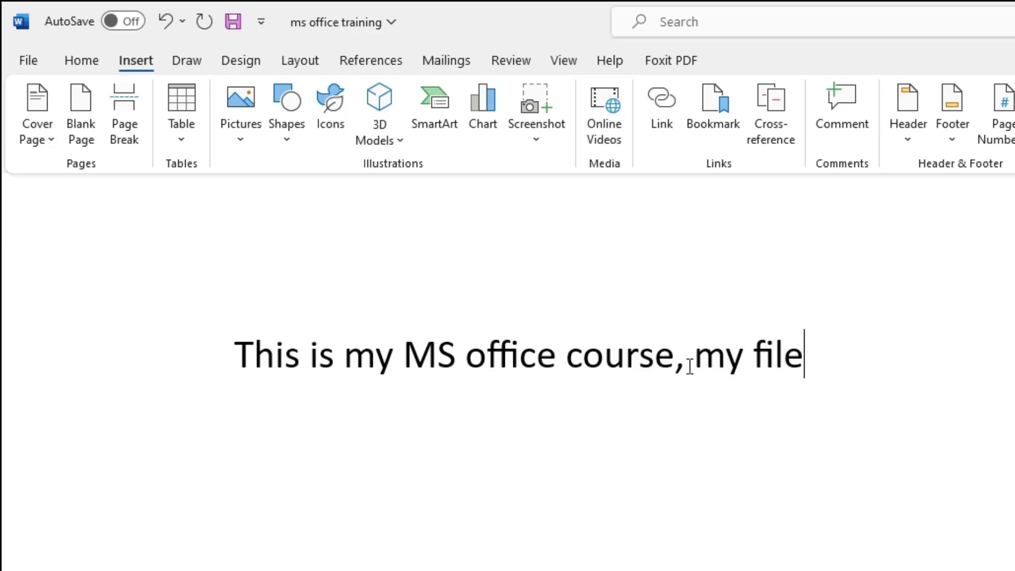
key("ctrl+s")
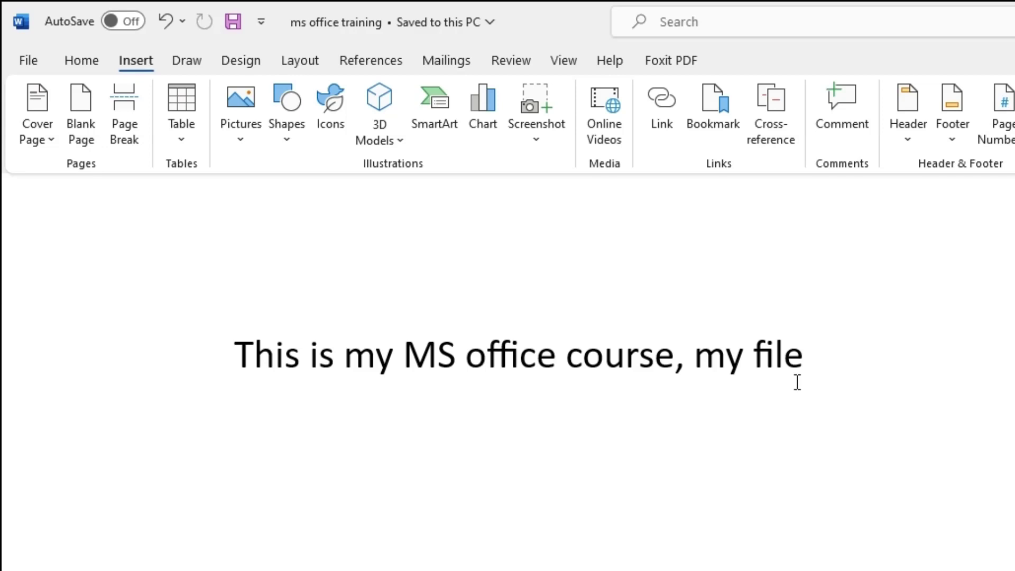
Undo the added ", my file" text and redo it.
key("ctrl+z")
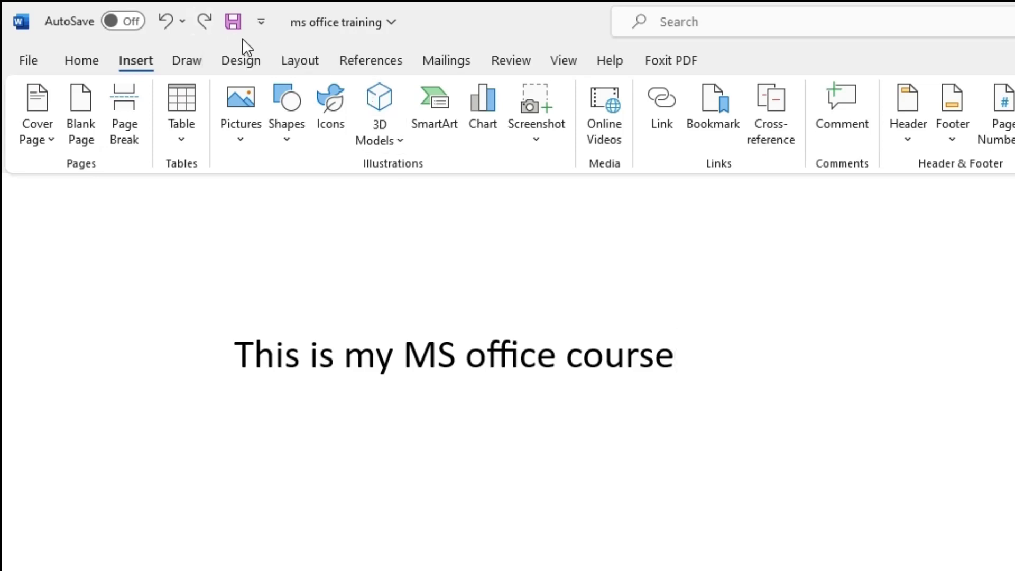
left_click(204, 21)
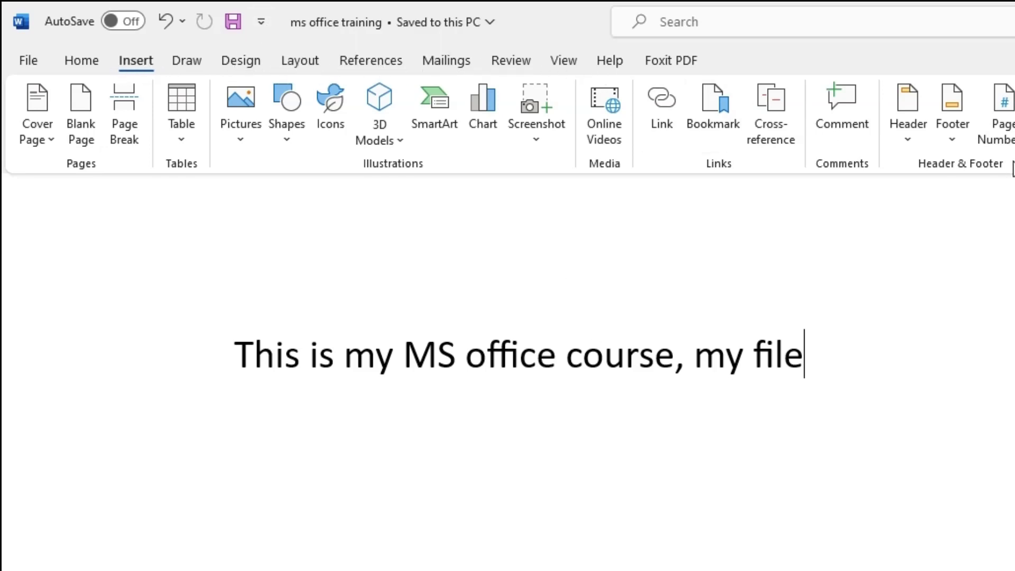
Add the New command to the Quick Access Toolbar and create new blank documents.
left_click(260, 26)
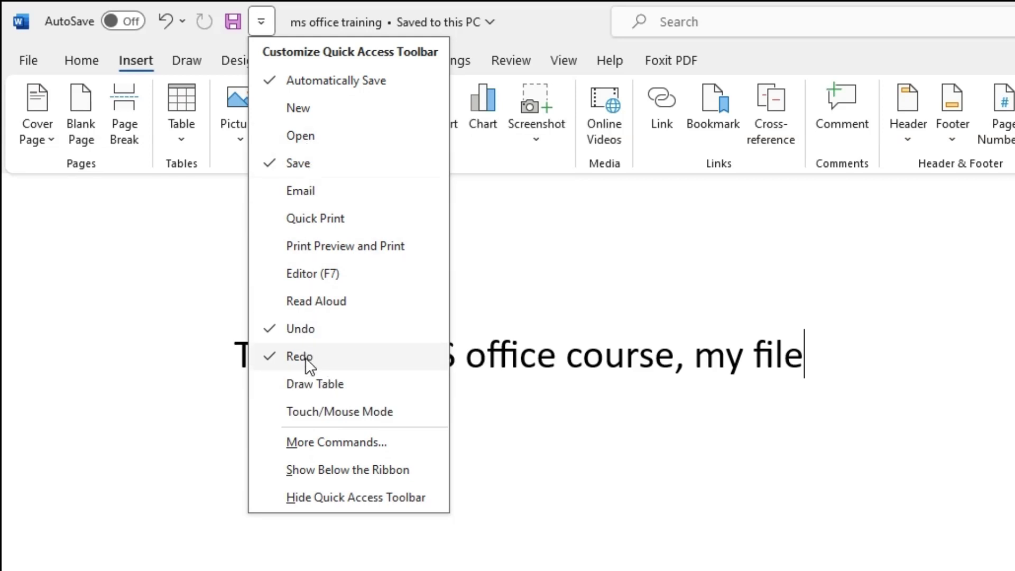
left_click(309, 111)
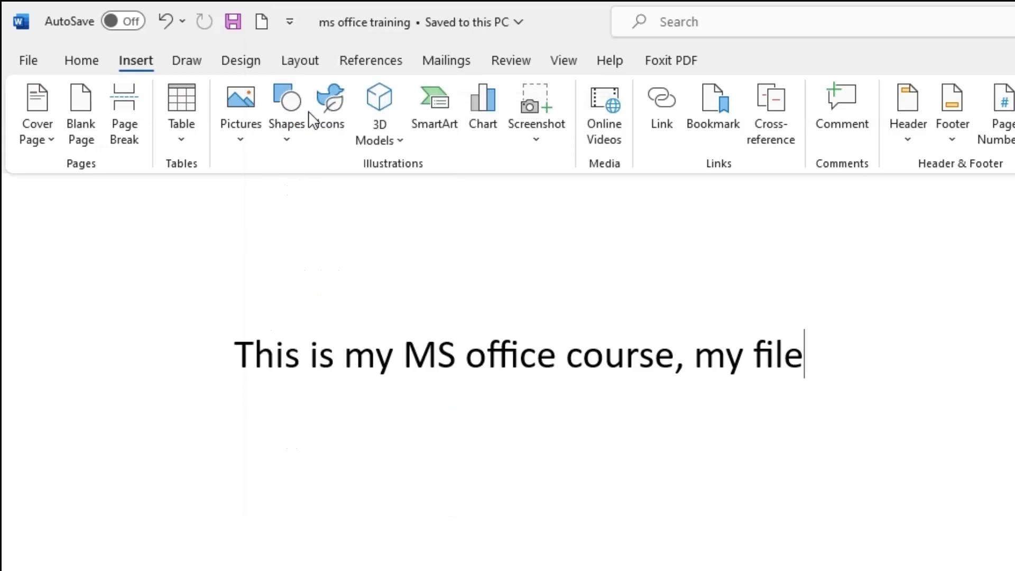
left_click(261, 23)
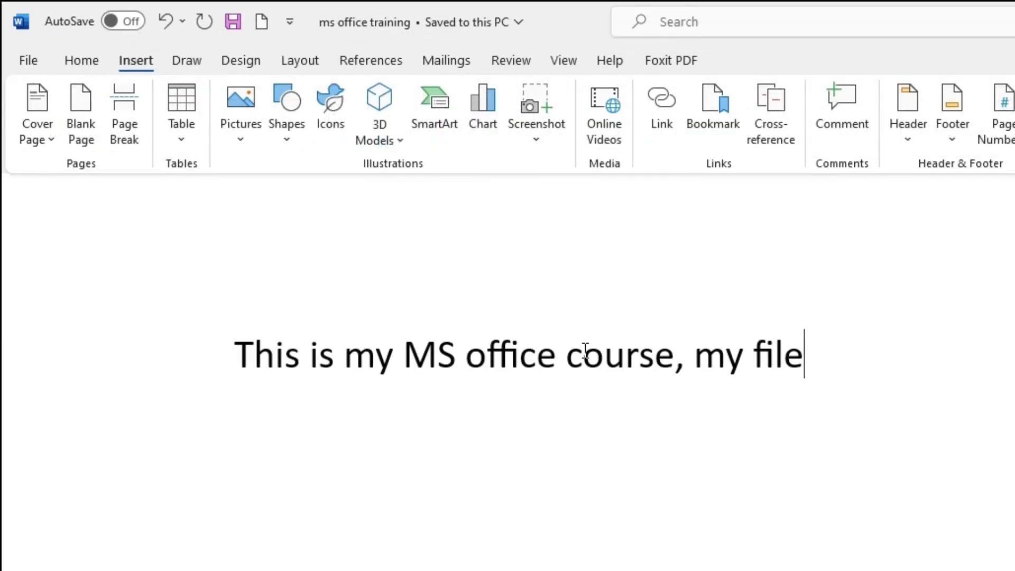
key("ctrl+n")
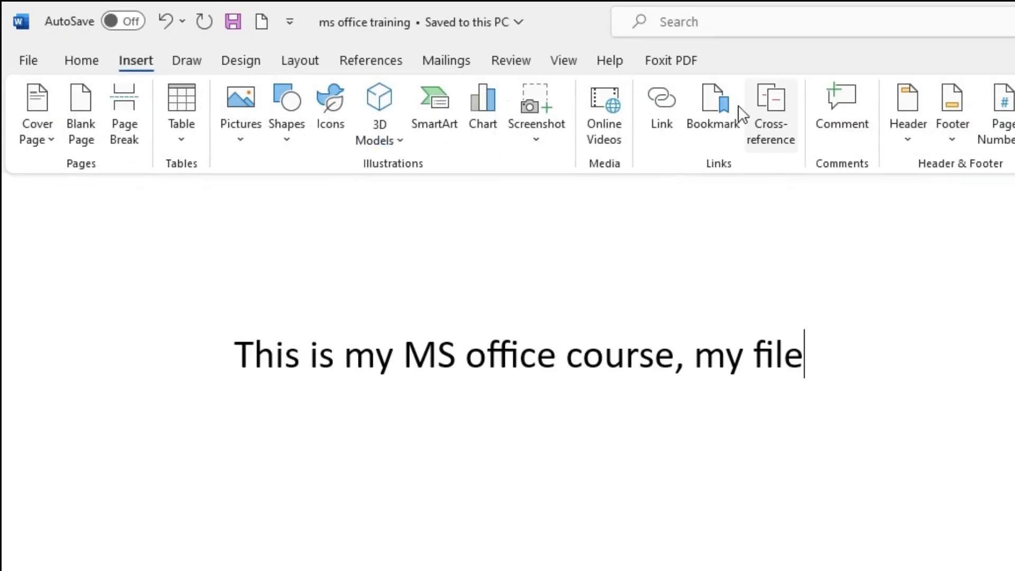
Add the Bold command from the Home Tab commands to the Quick Access Toolbar for all documents.
left_click(289, 21)
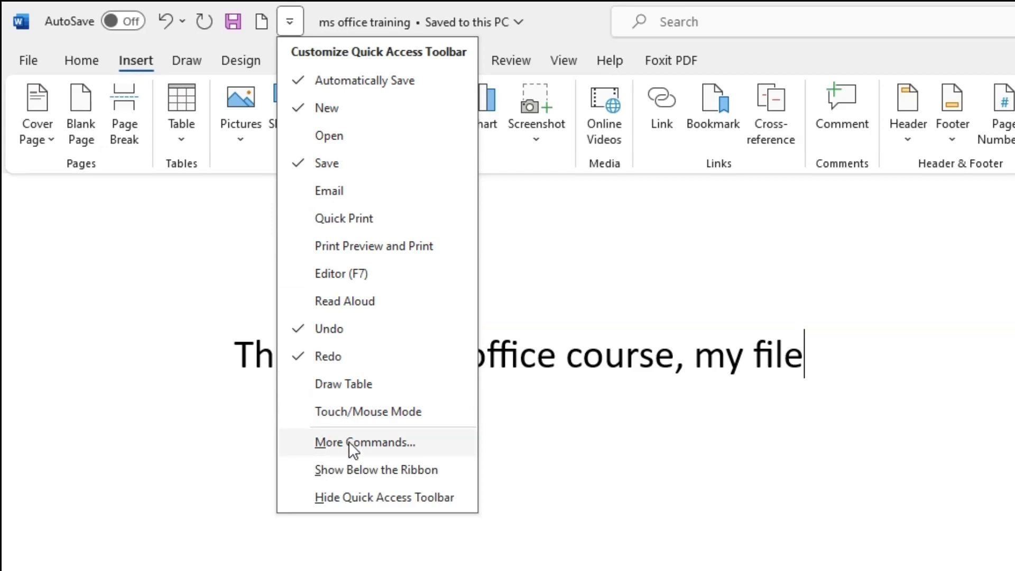
left_click(348, 440)
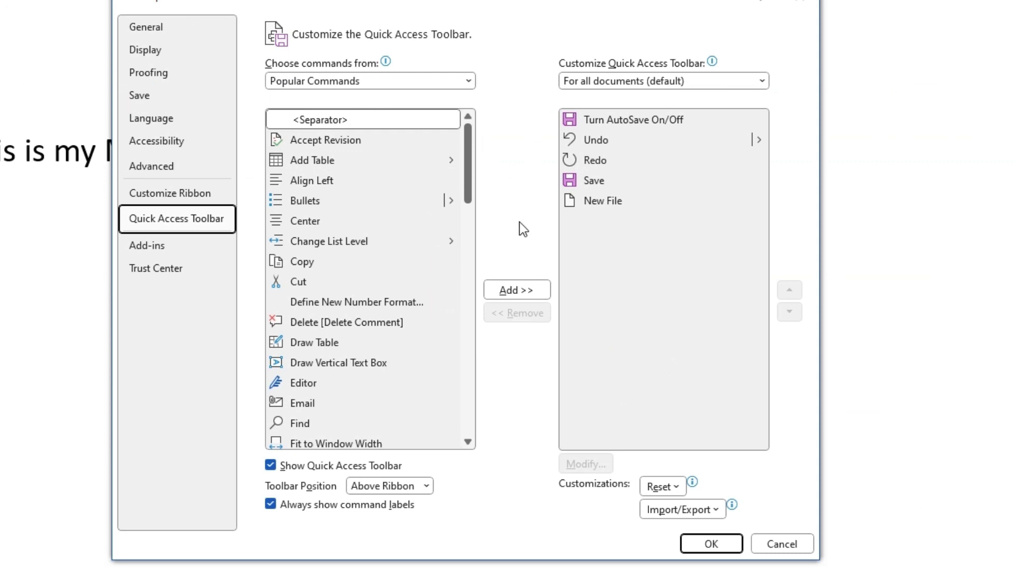
left_click(468, 80)
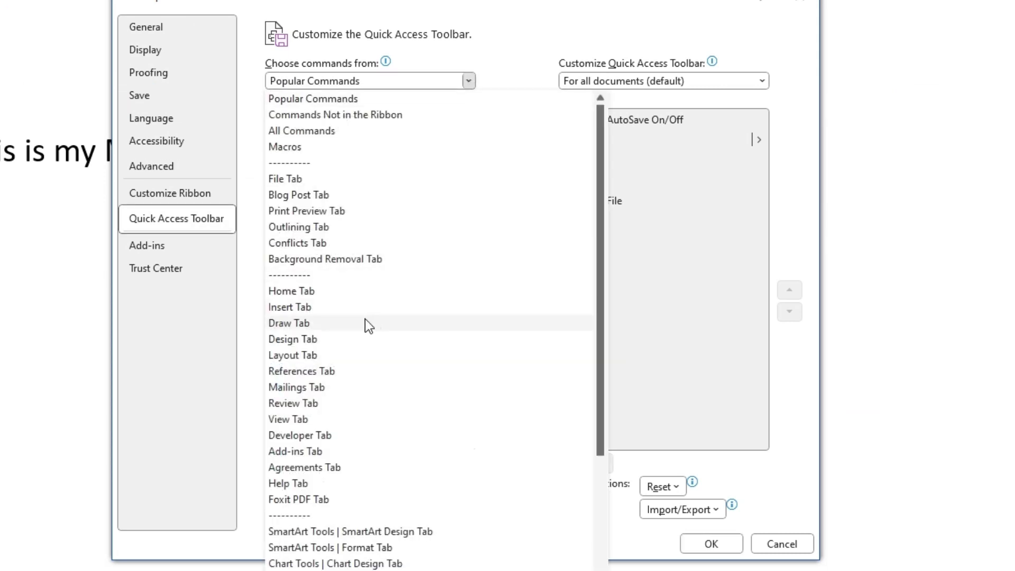
scroll(360, 317, "down", 2)
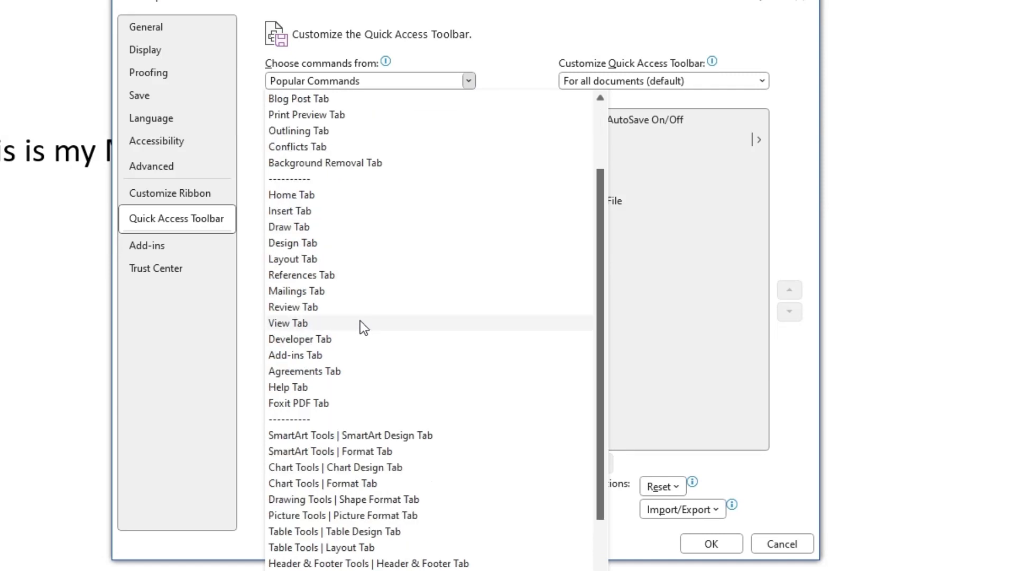
left_click(312, 198)
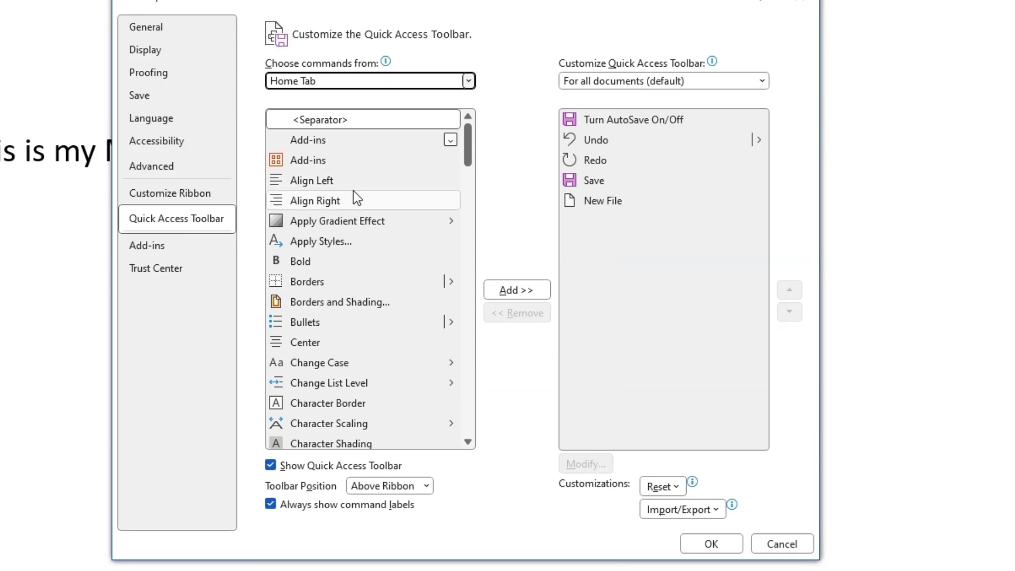
scroll(349, 179, "down", 5)
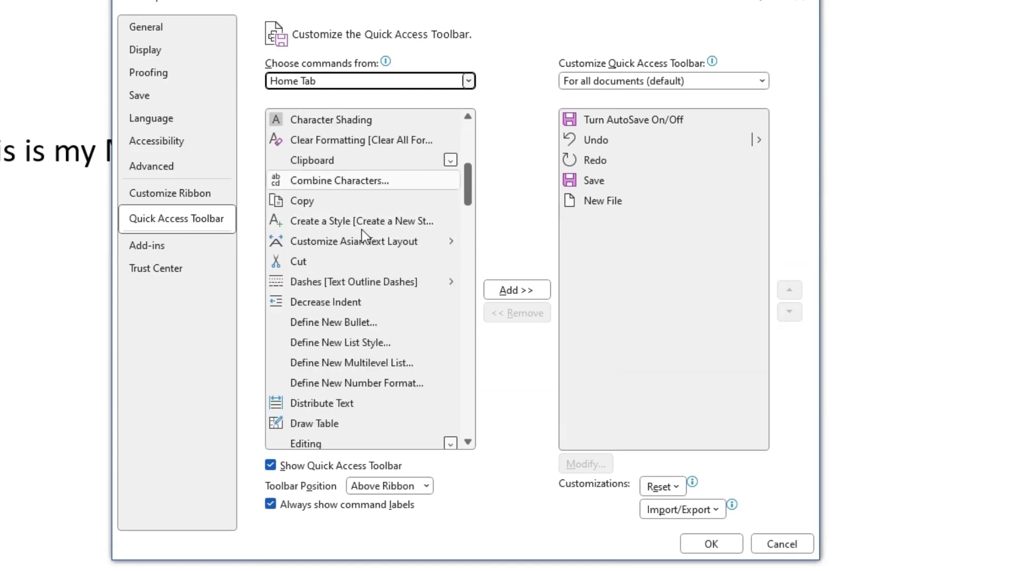
scroll(361, 229, "down", 3)
scroll(360, 235, "up", 8)
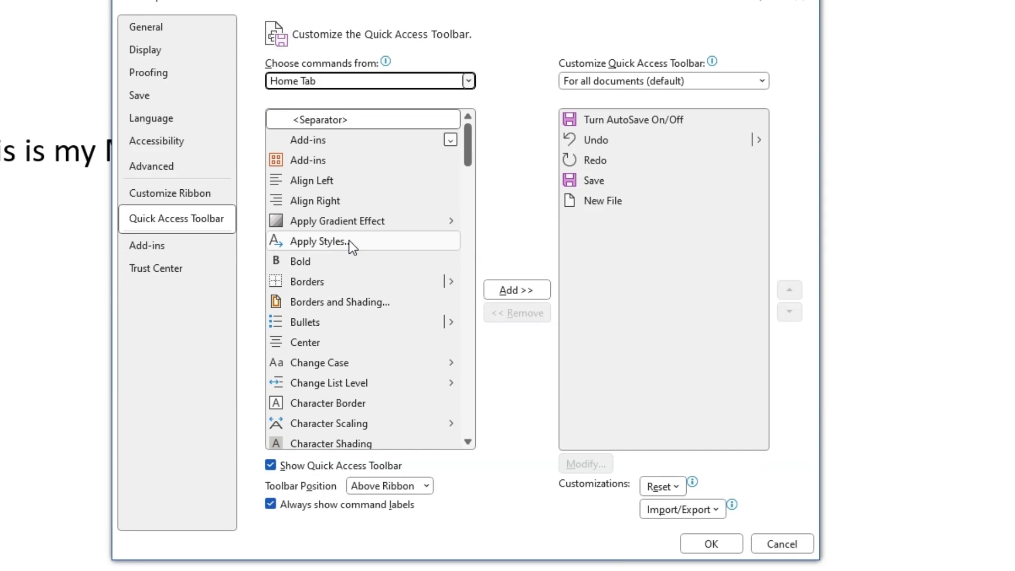
left_click(311, 262)
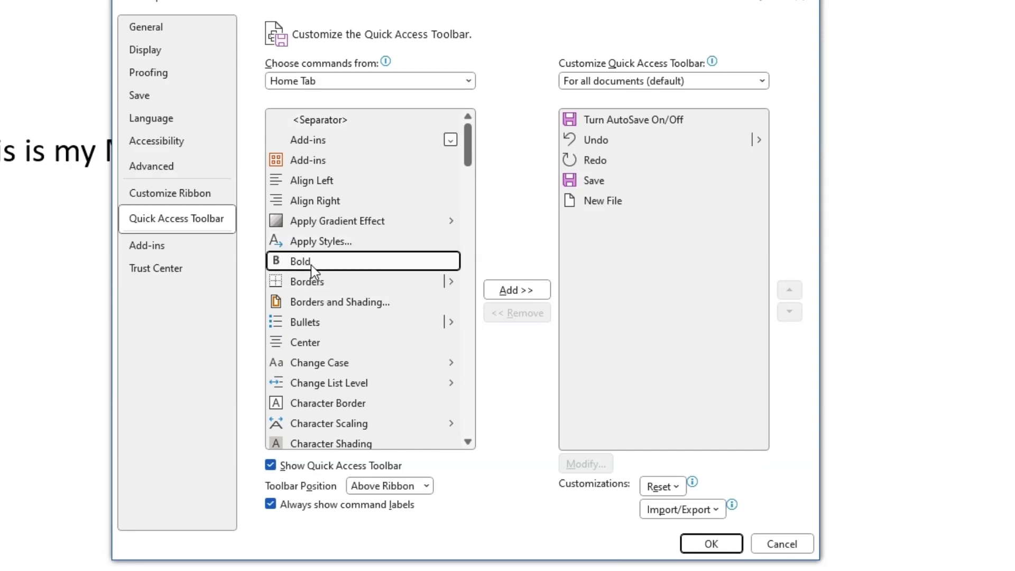
left_click(510, 291)
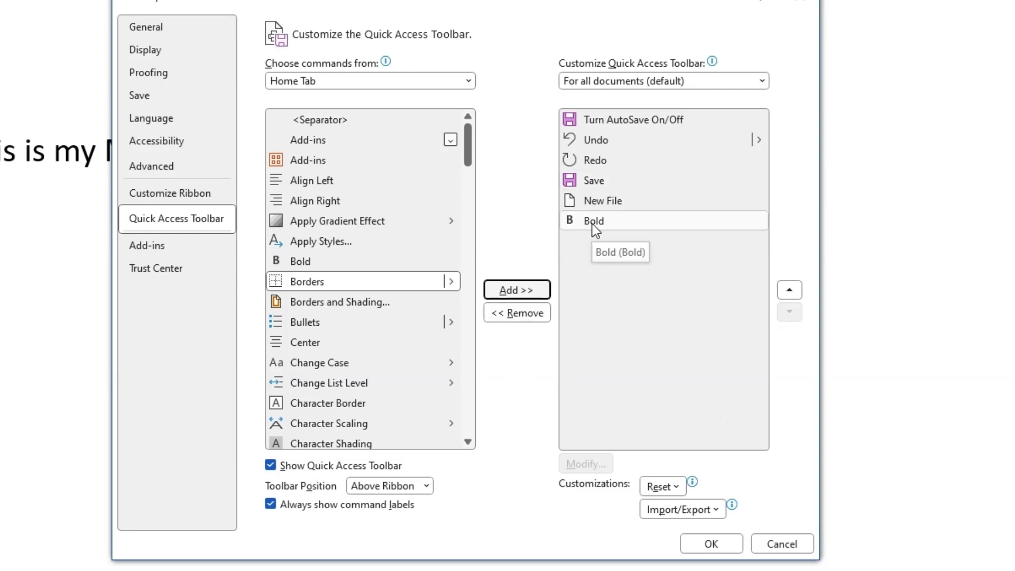
left_click(711, 544)
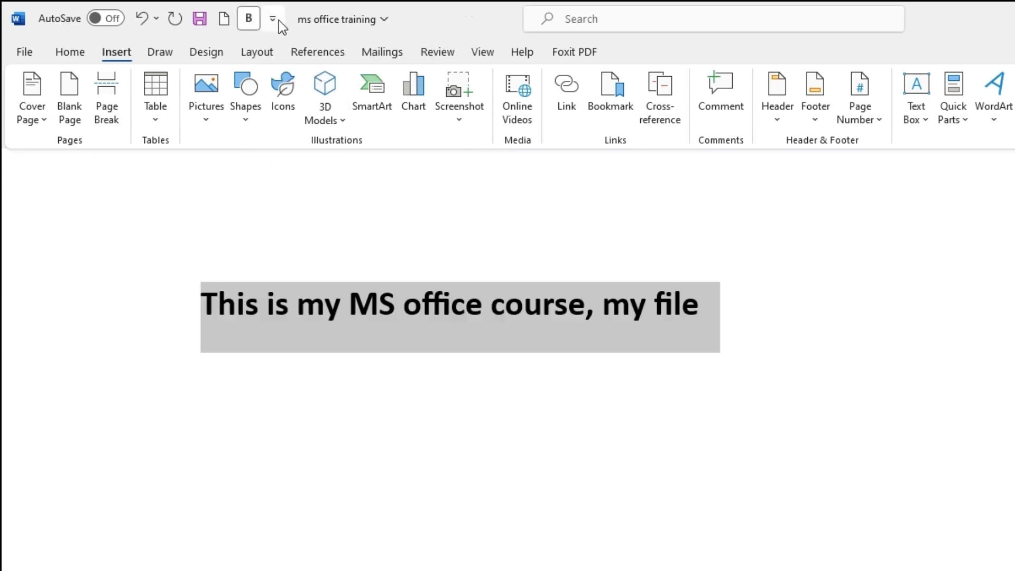
Make all the document's text bold using the Bold command on the Quick Access Toolbar.
key("ctrl+a")
left_click(251, 21)
Remove the Bold command from the Quick Access Toolbar through its full command customization options.
left_click(278, 22)
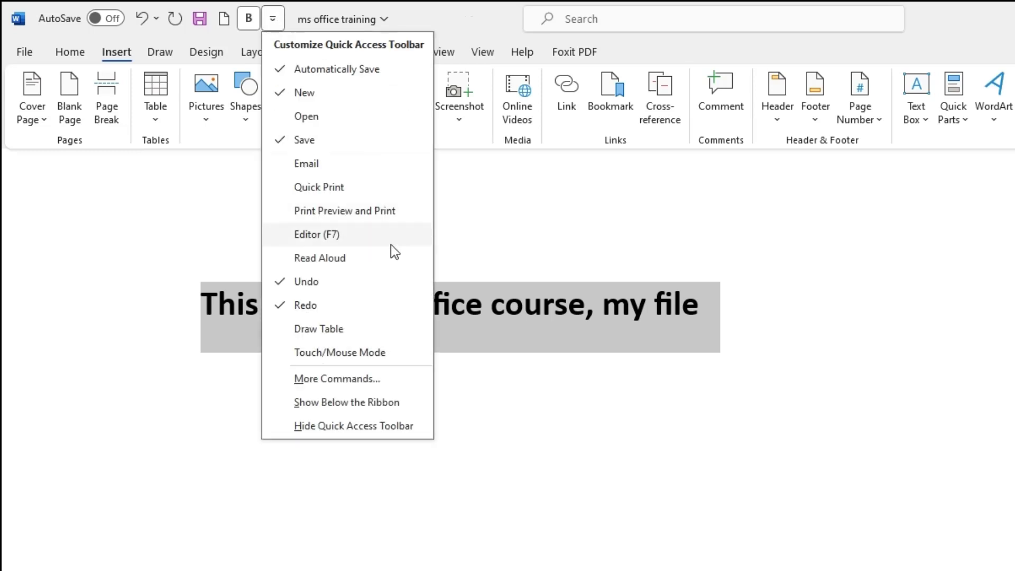
left_click(329, 379)
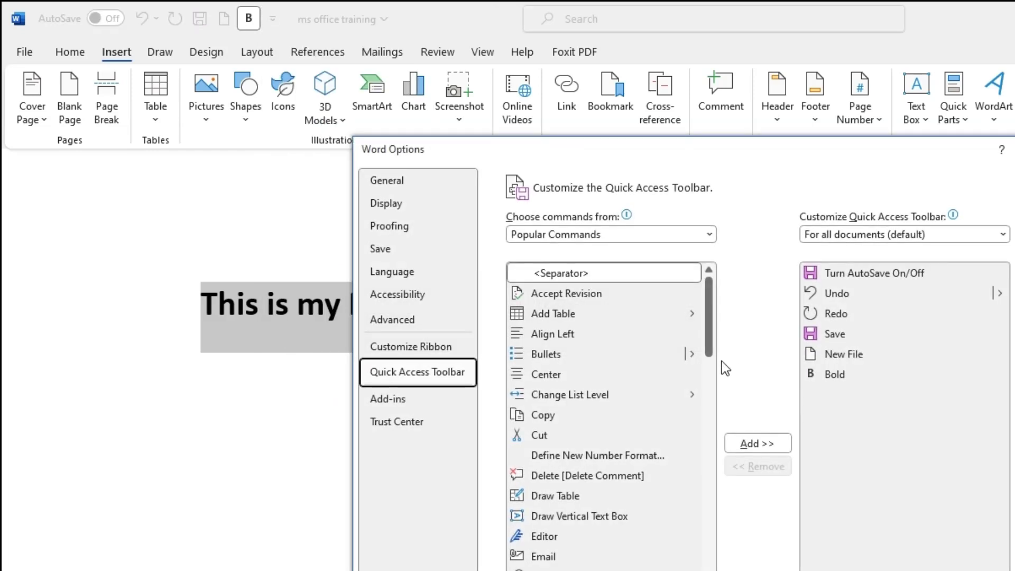
left_click(845, 376)
left_click(579, 308)
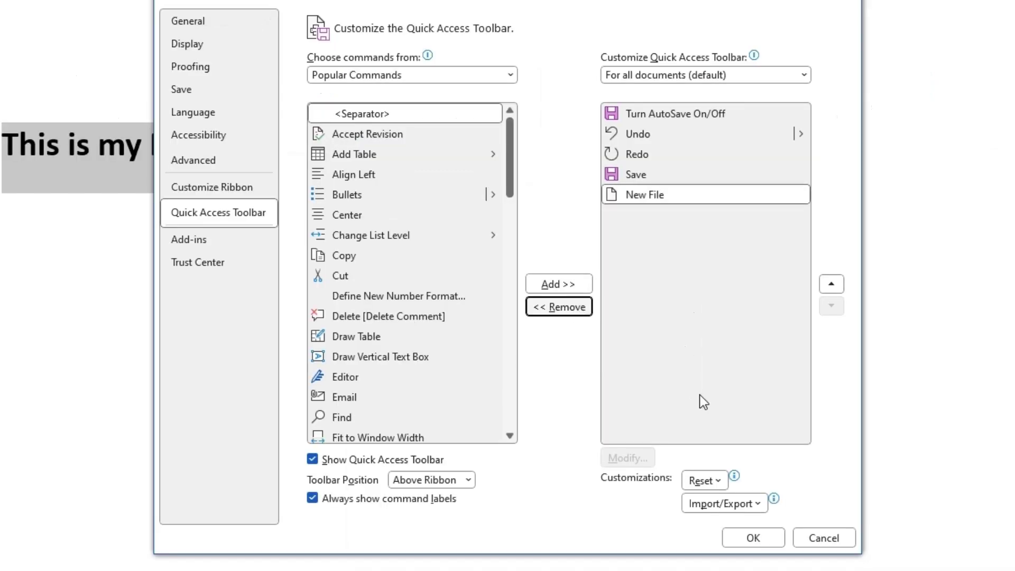
left_click(754, 538)
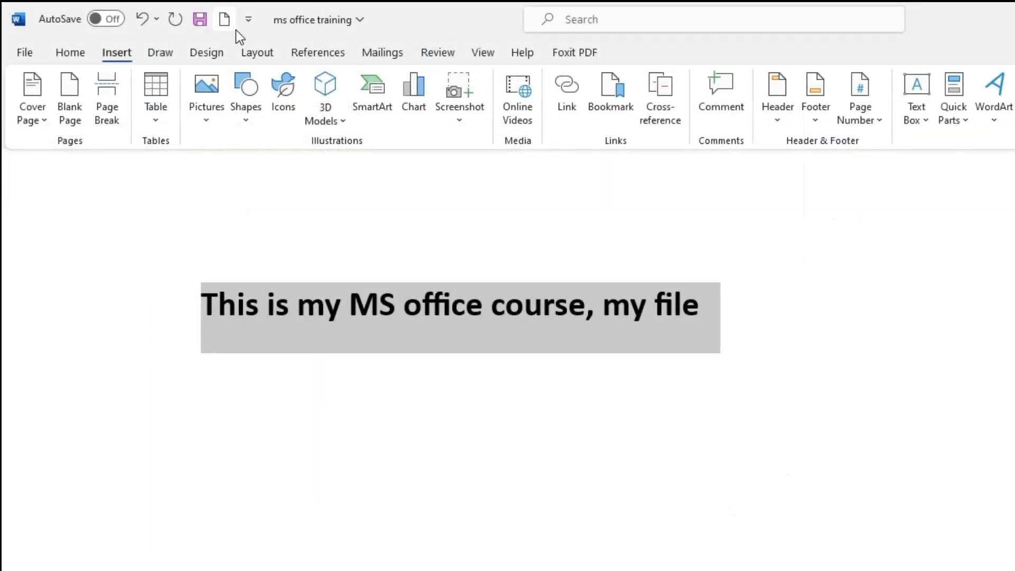
Remove the New command from the Quick Access Toolbar.
left_click(249, 19)
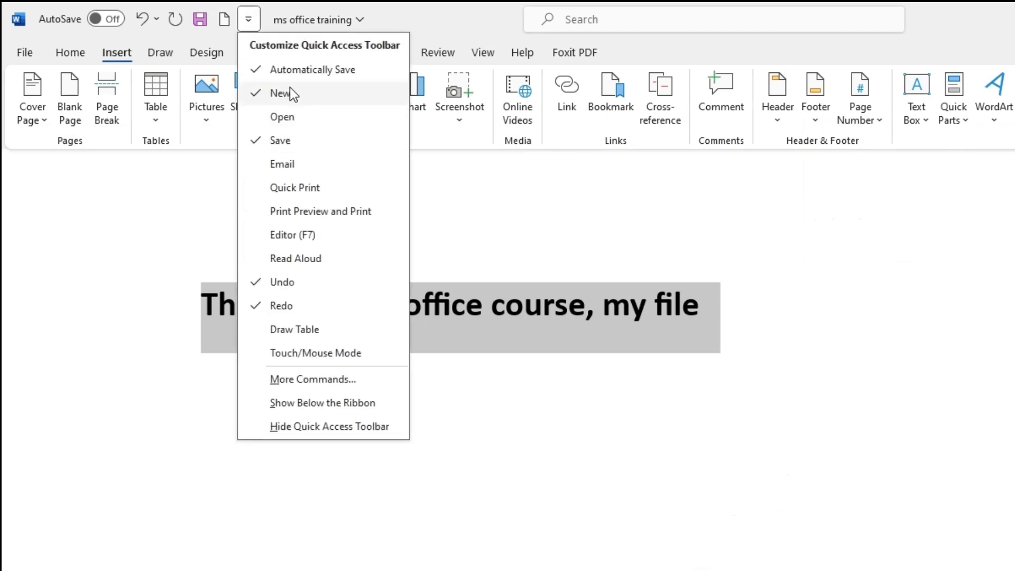
left_click(254, 28)
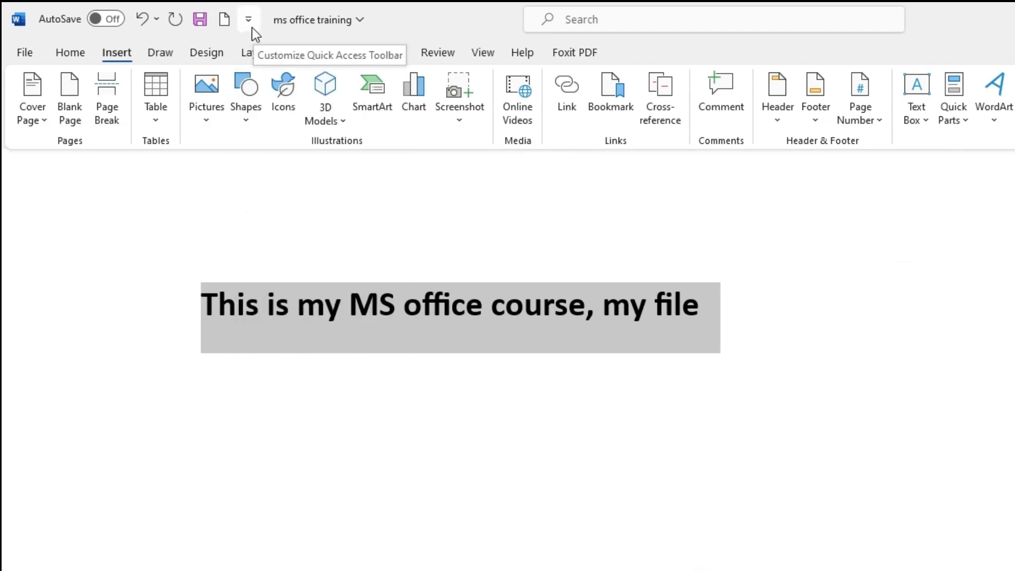
left_click(249, 22)
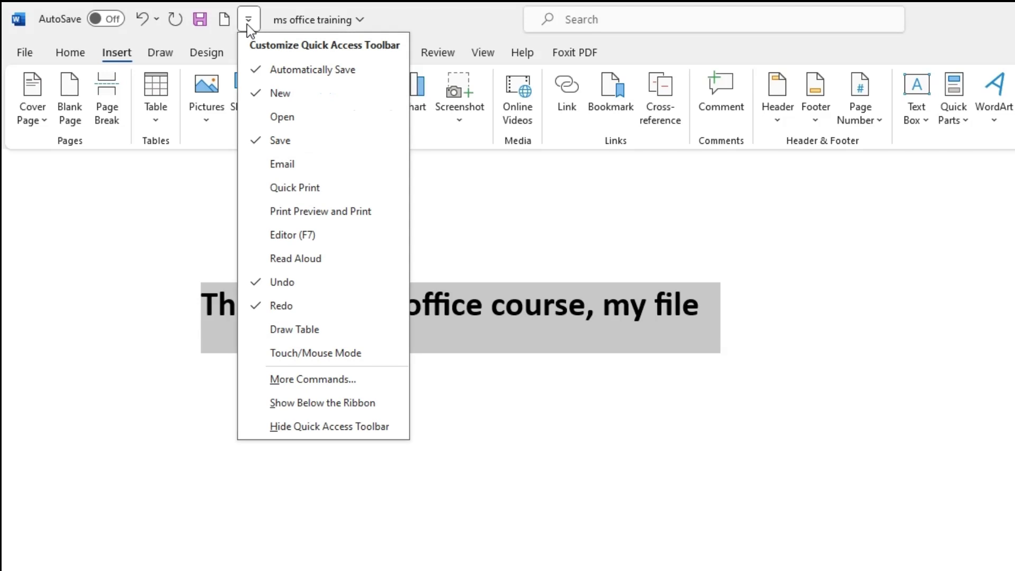
left_click(279, 98)
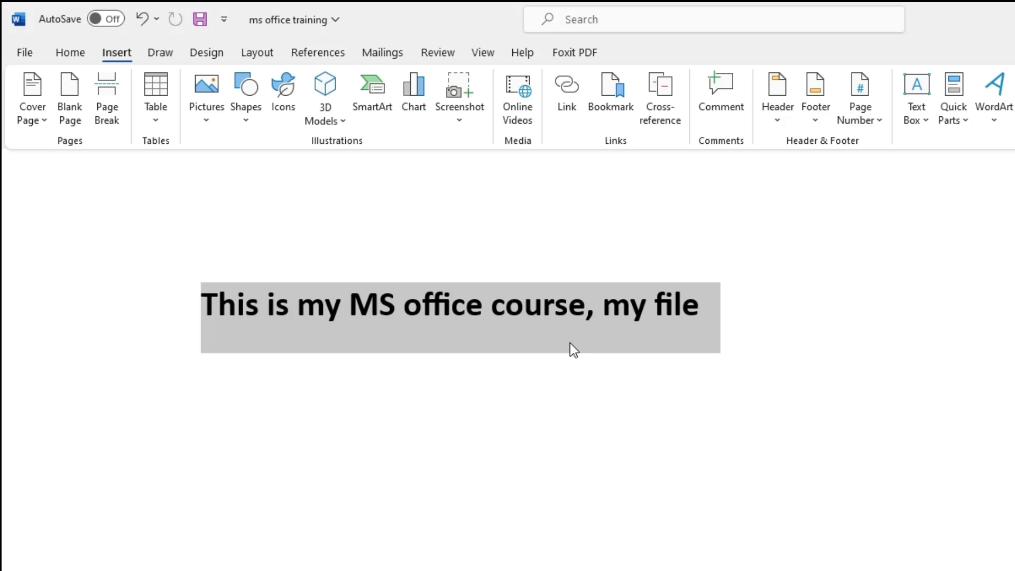
Try to turn on AutoSave for the document, then return to the text and select the whole line.
left_click(105, 20)
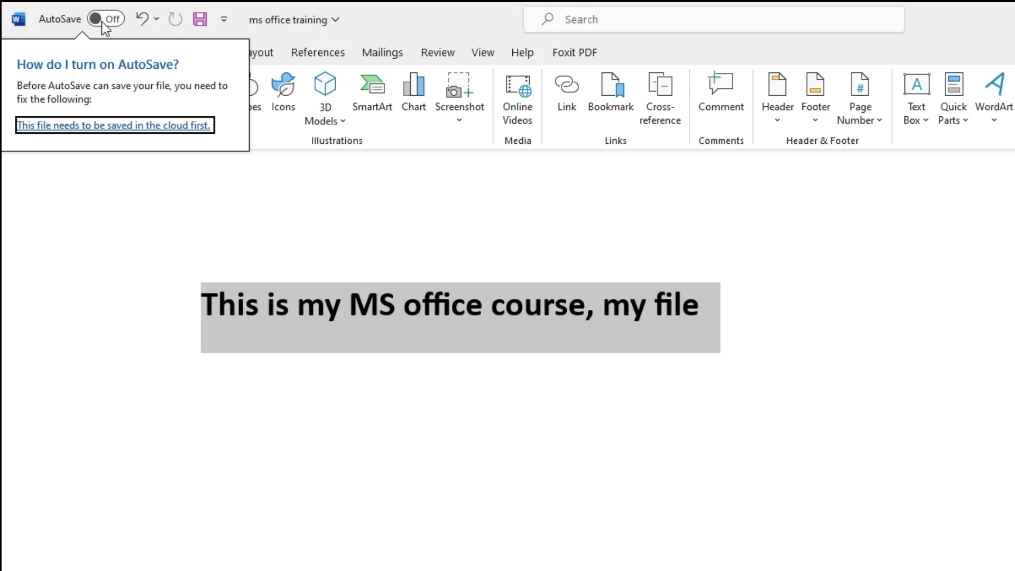
double_click(559, 310)
triple_click(539, 315)
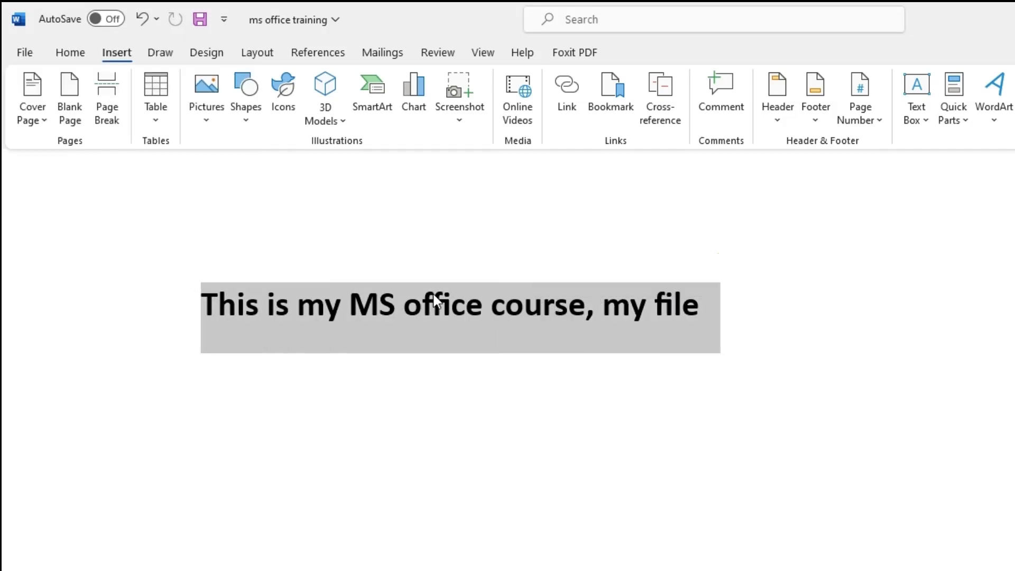